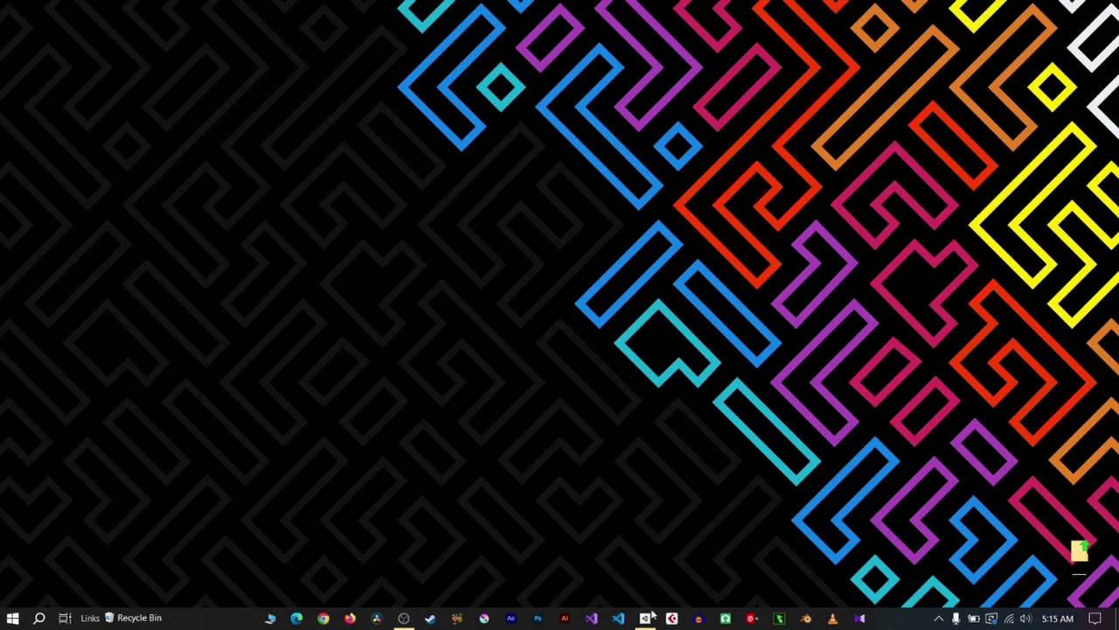
Restore the Unity Hub preferences window and choose Manage License from the no-valid-license warning.
mouse_move(651, 616)
click(655, 573)
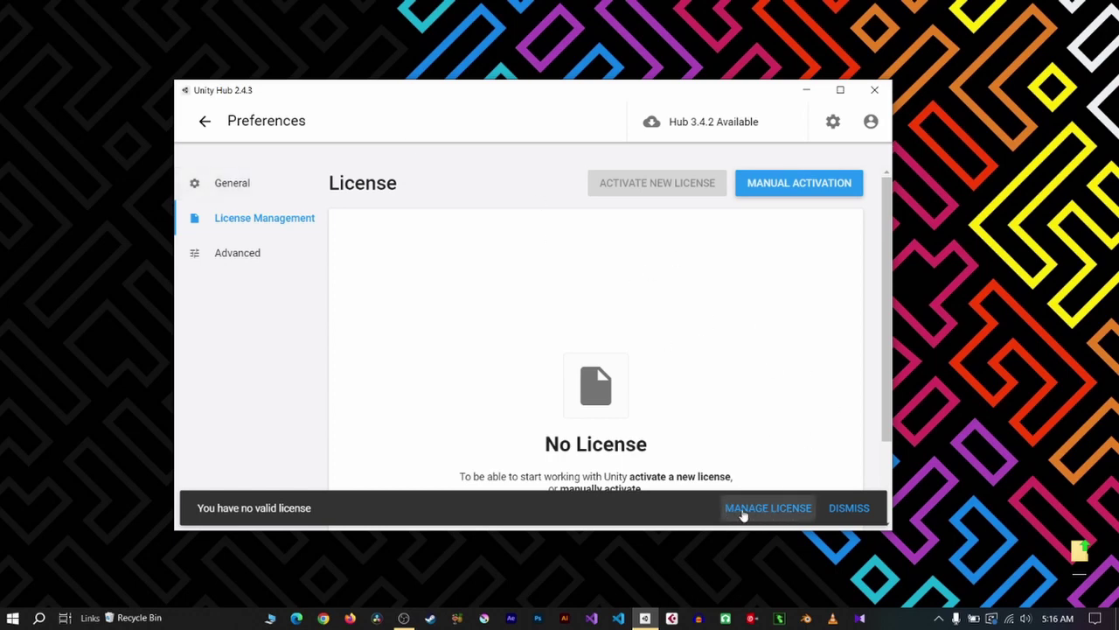
click(774, 513)
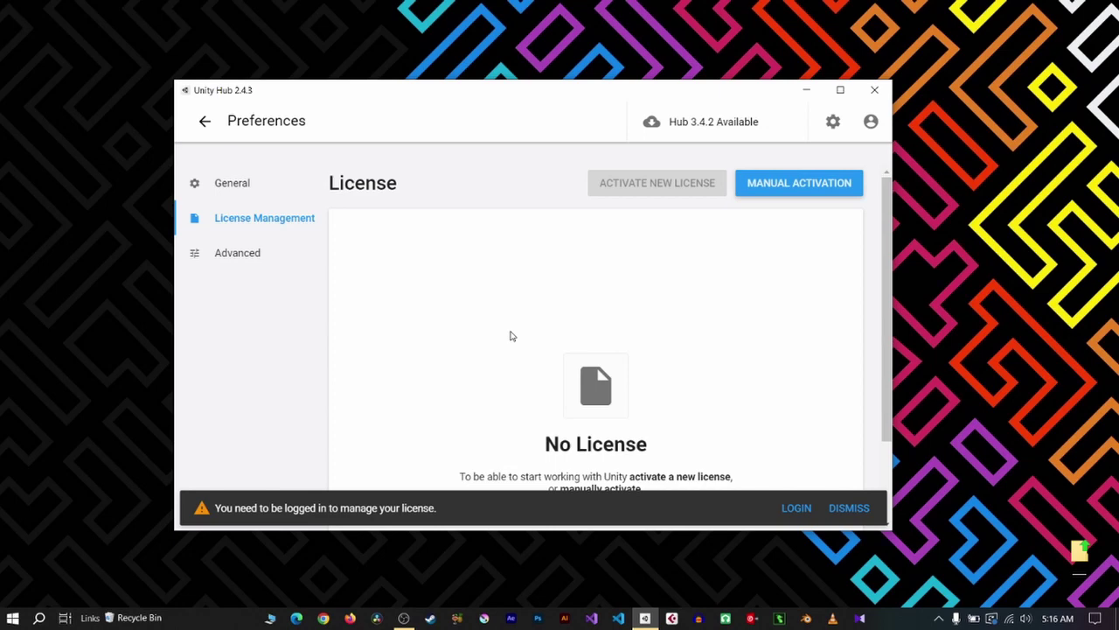
Dismiss the cookie notice and sign in to Unity ID with the account e-mail and password.
click(786, 508)
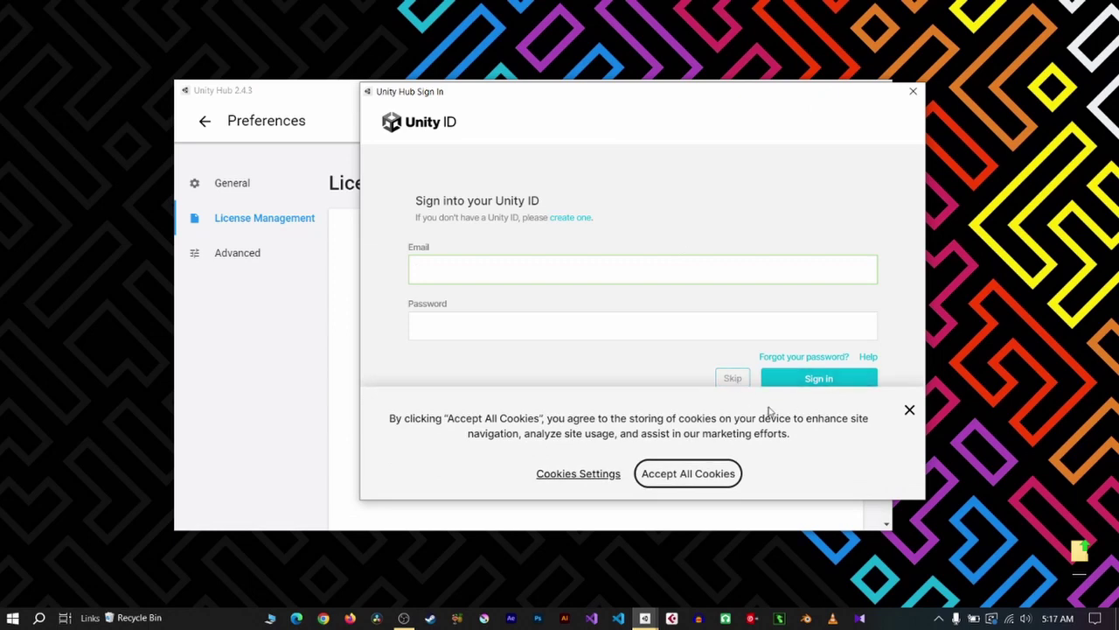
click(909, 409)
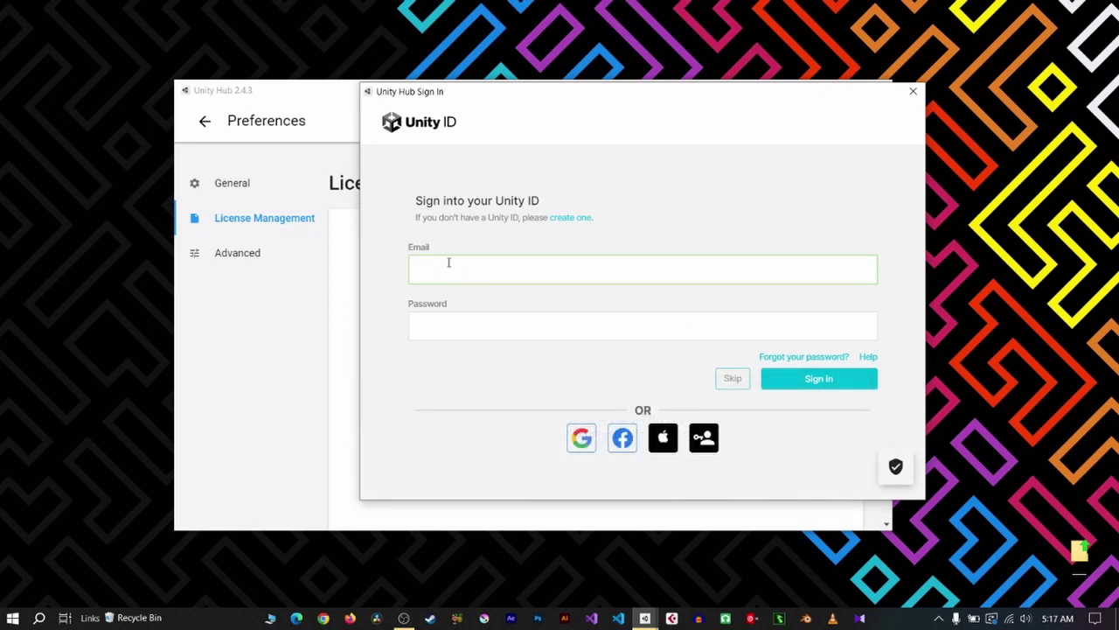
click(455, 320)
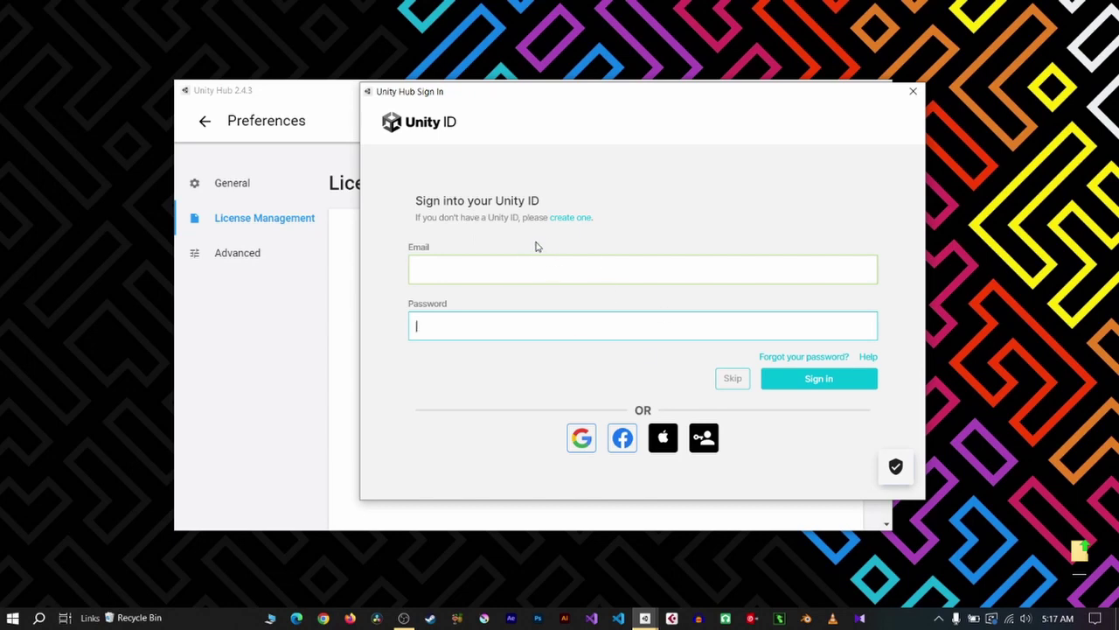
click(446, 272)
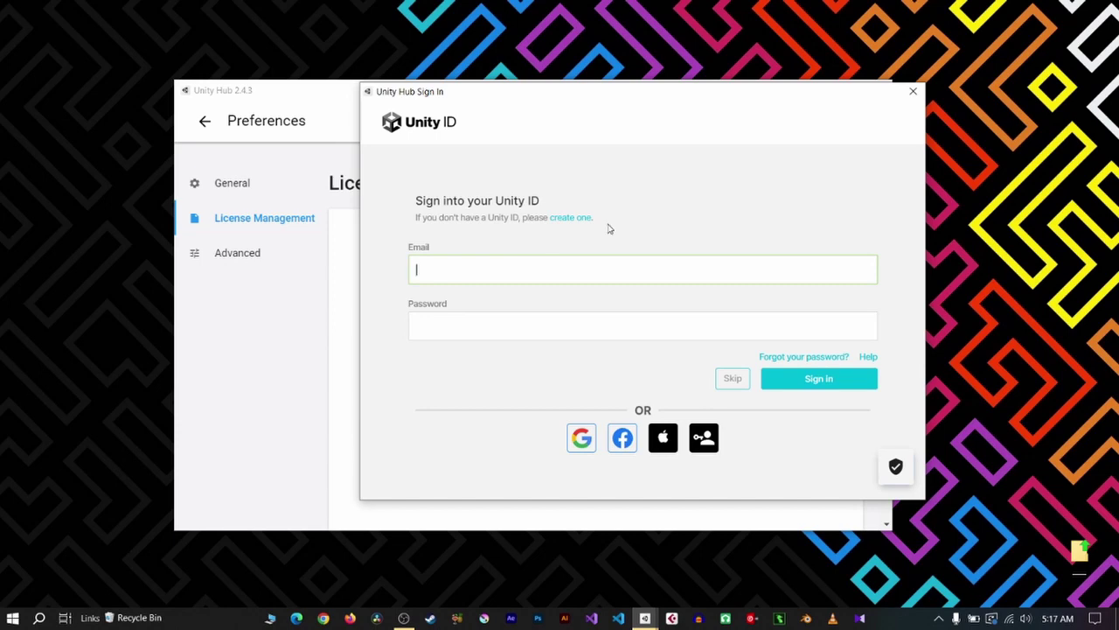
click(537, 320)
click(532, 270)
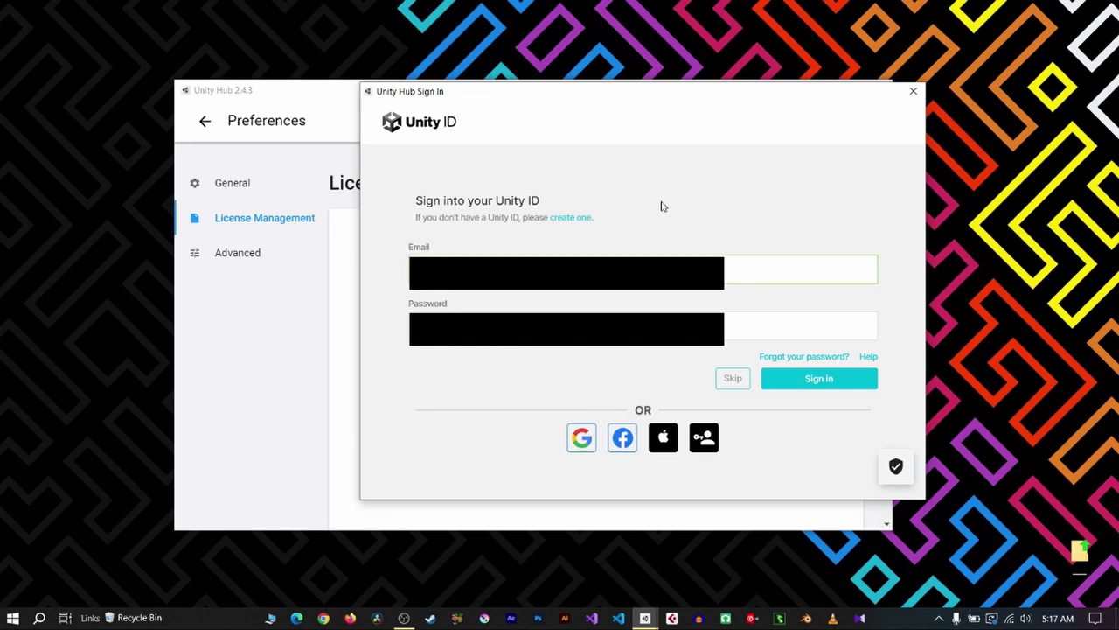
click(827, 385)
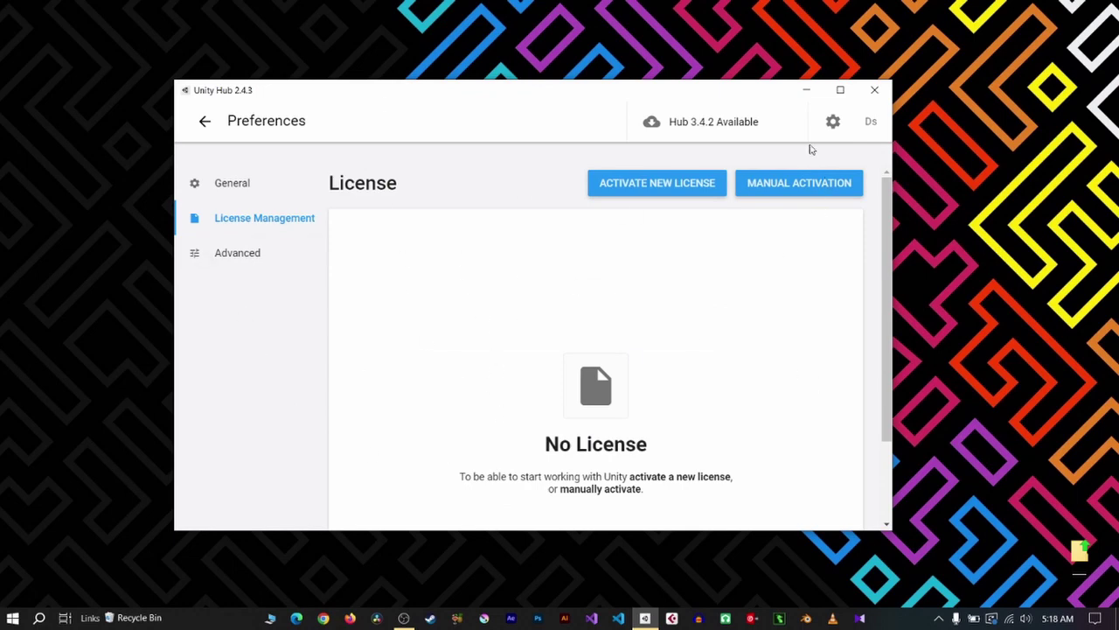
Check the account menu, then start activating a new license to reach the Personal/Plus/Pro choice.
click(870, 121)
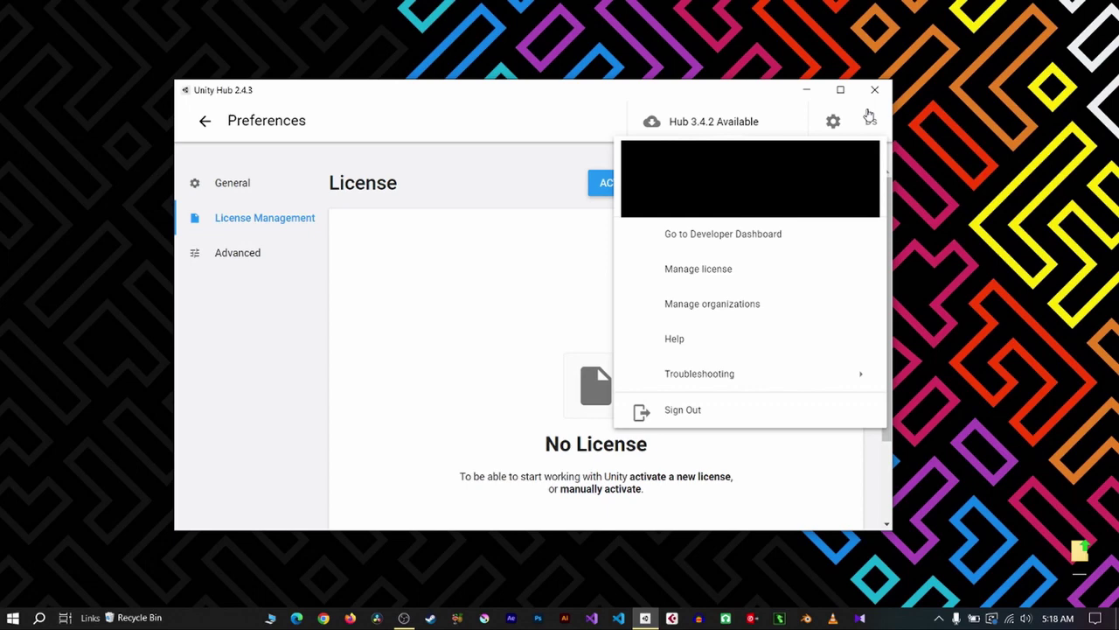
click(870, 118)
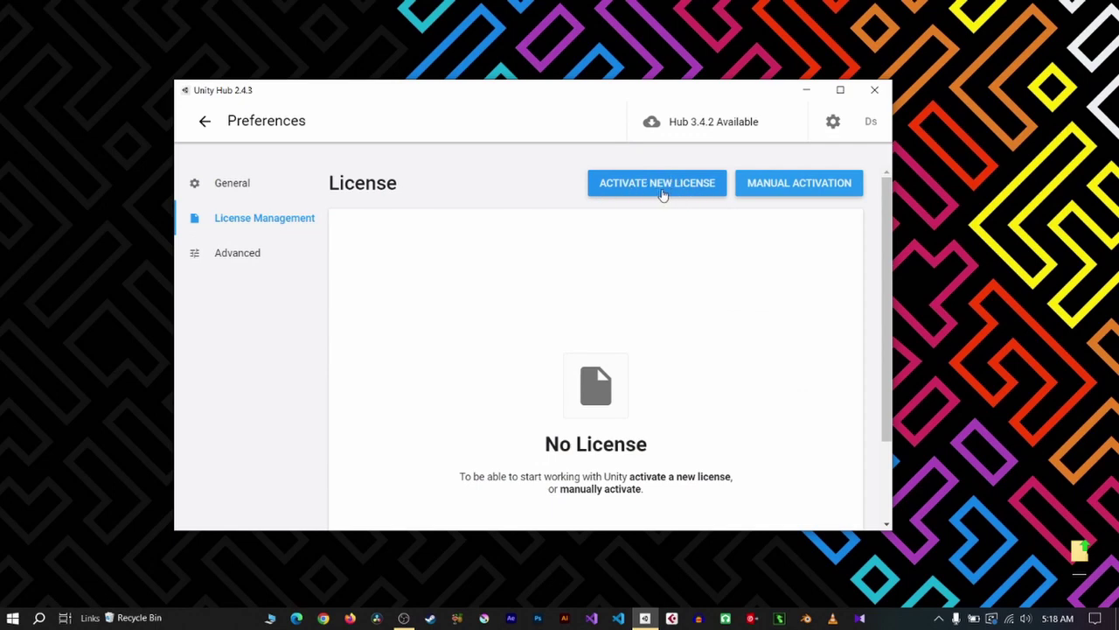
click(663, 190)
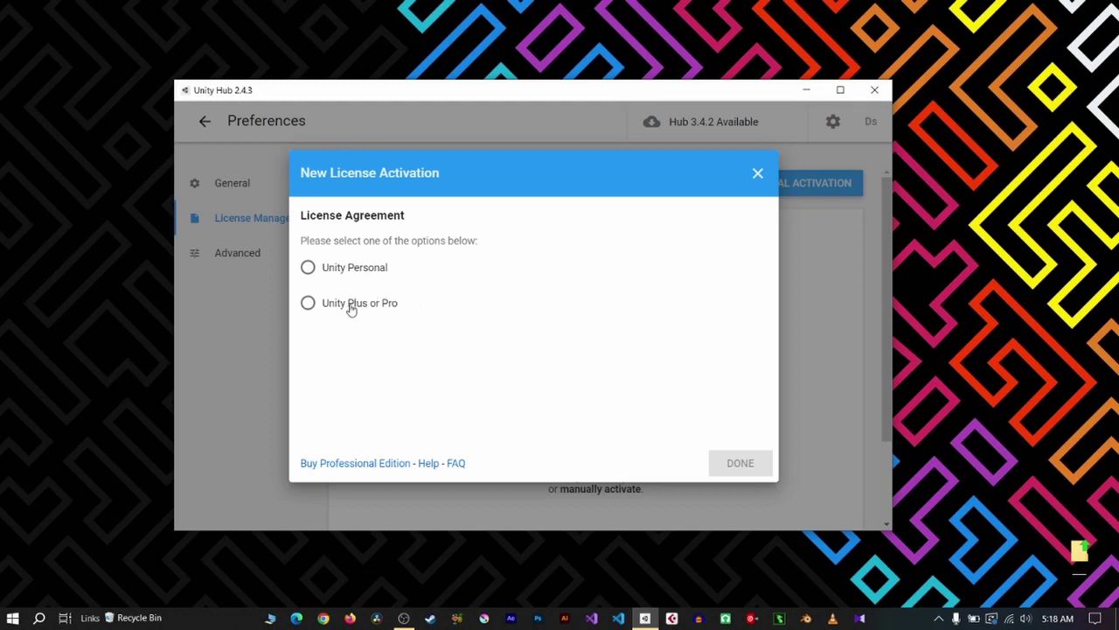
Activate Unity Personal with the 'revenue under $100,000' eligibility option selected.
click(308, 268)
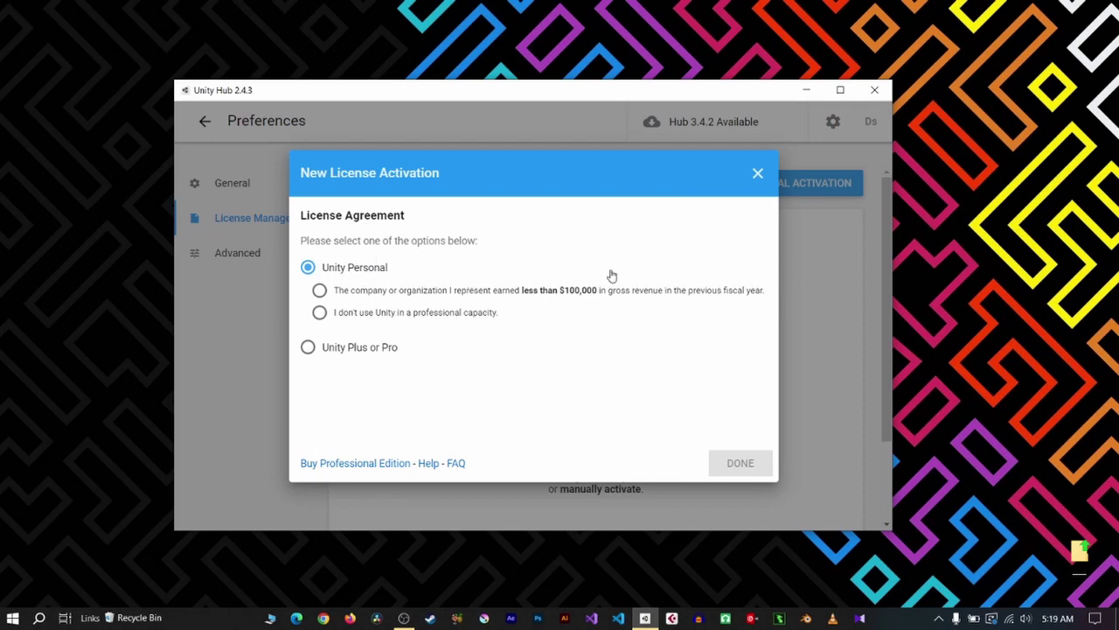
click(319, 316)
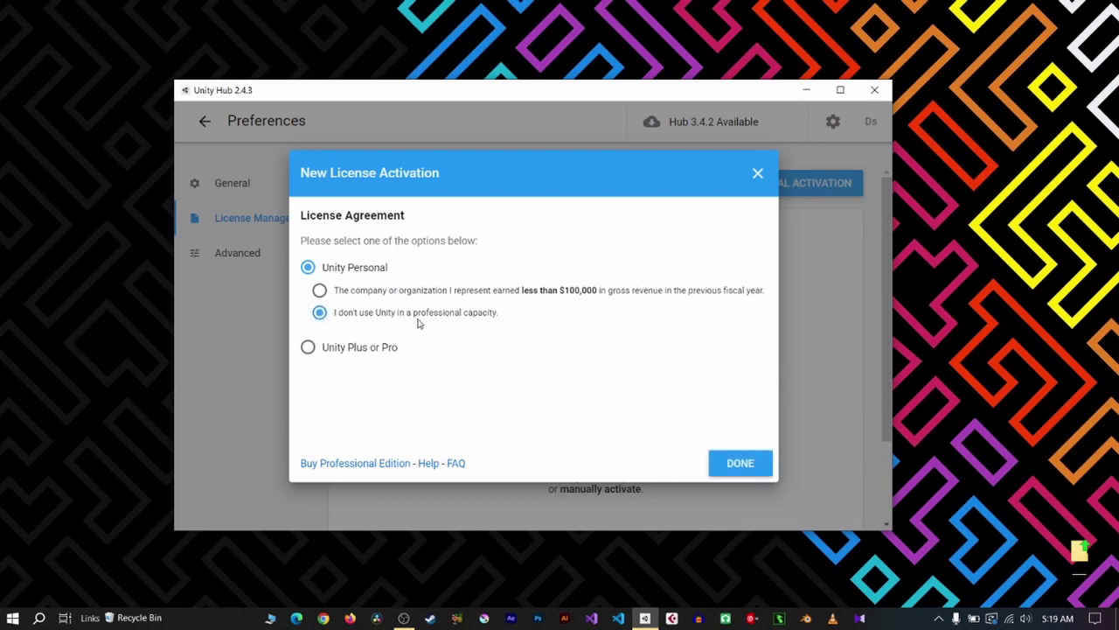
click(320, 291)
click(308, 348)
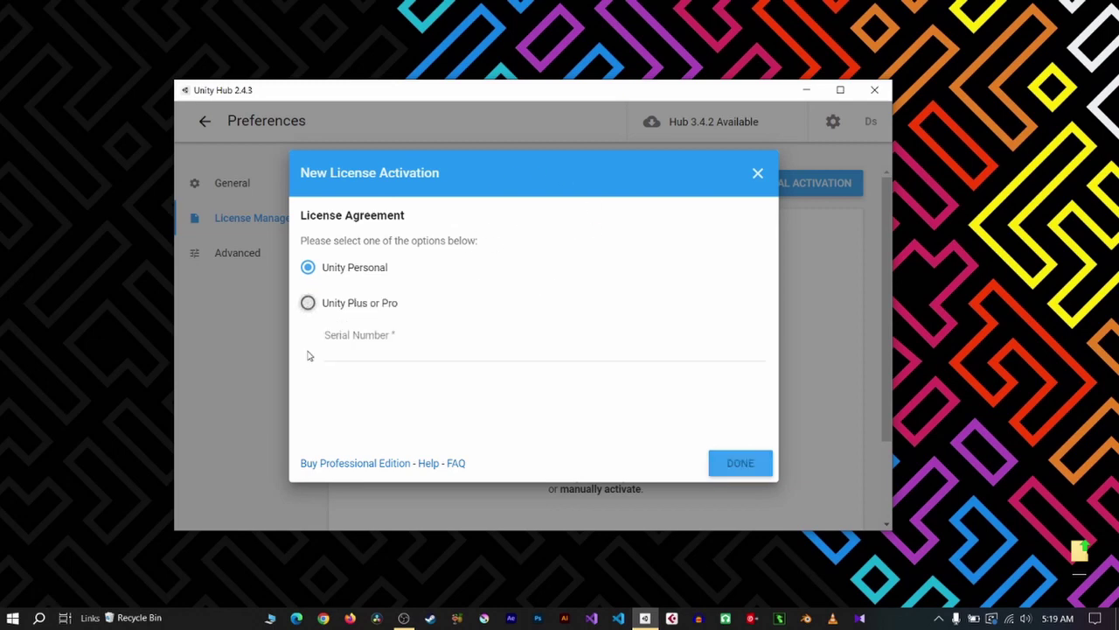
click(387, 354)
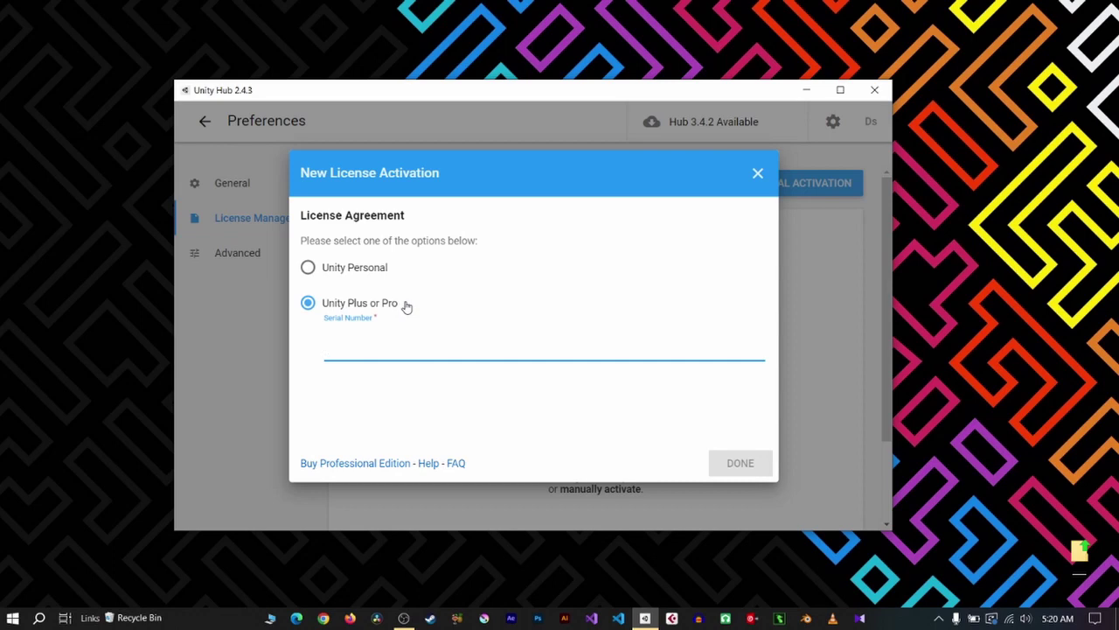
click(306, 269)
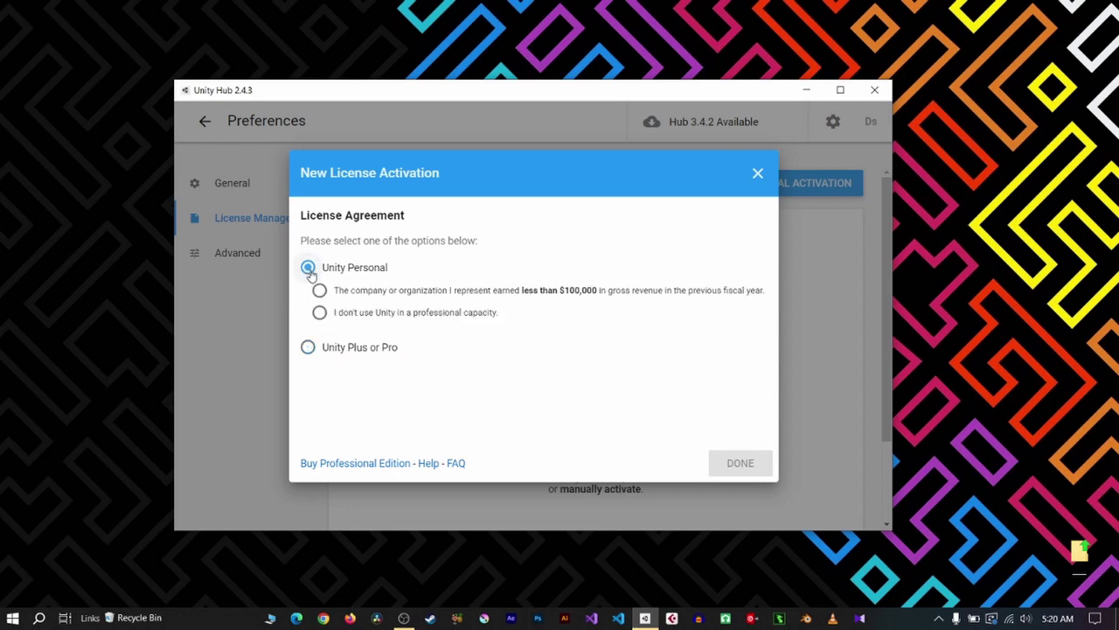
click(319, 313)
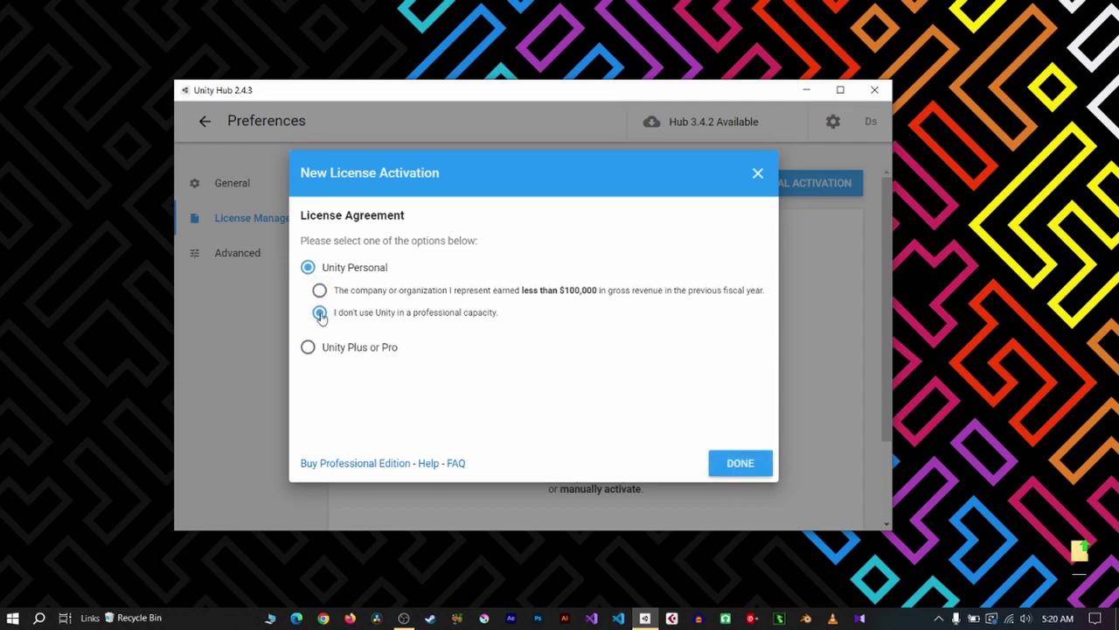
click(319, 292)
click(740, 470)
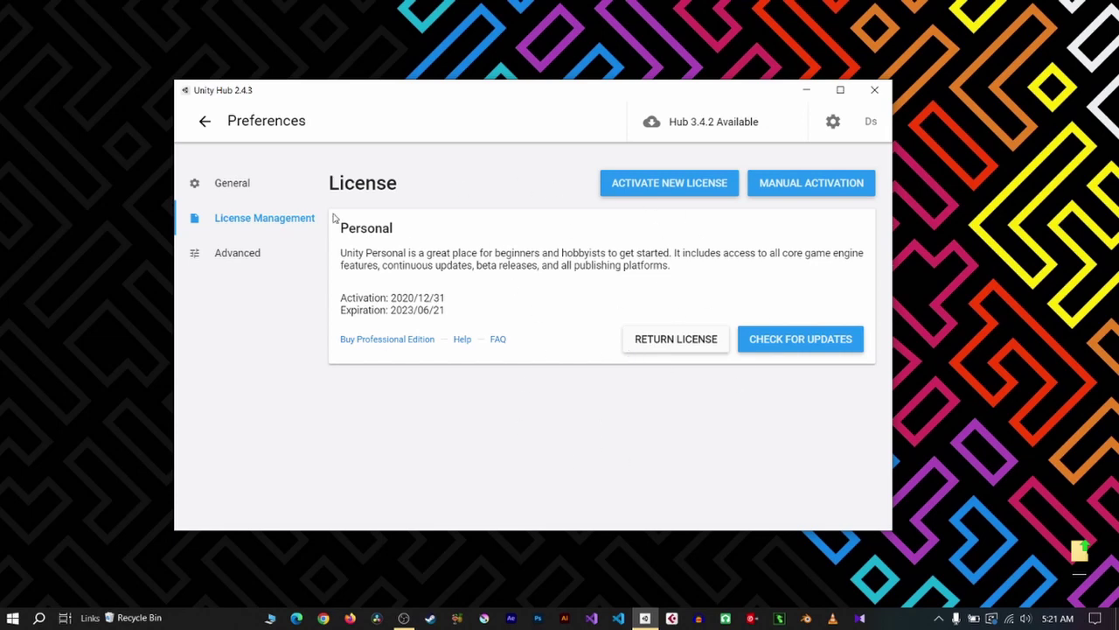
Look through the General and Advanced preferences, then leave preferences.
click(226, 188)
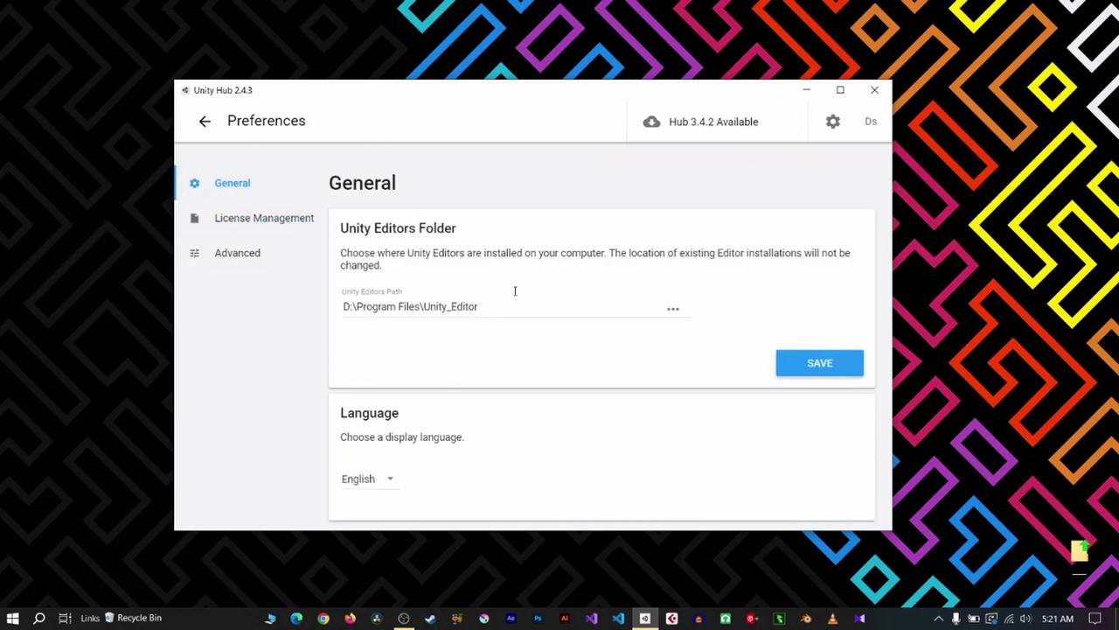
click(228, 261)
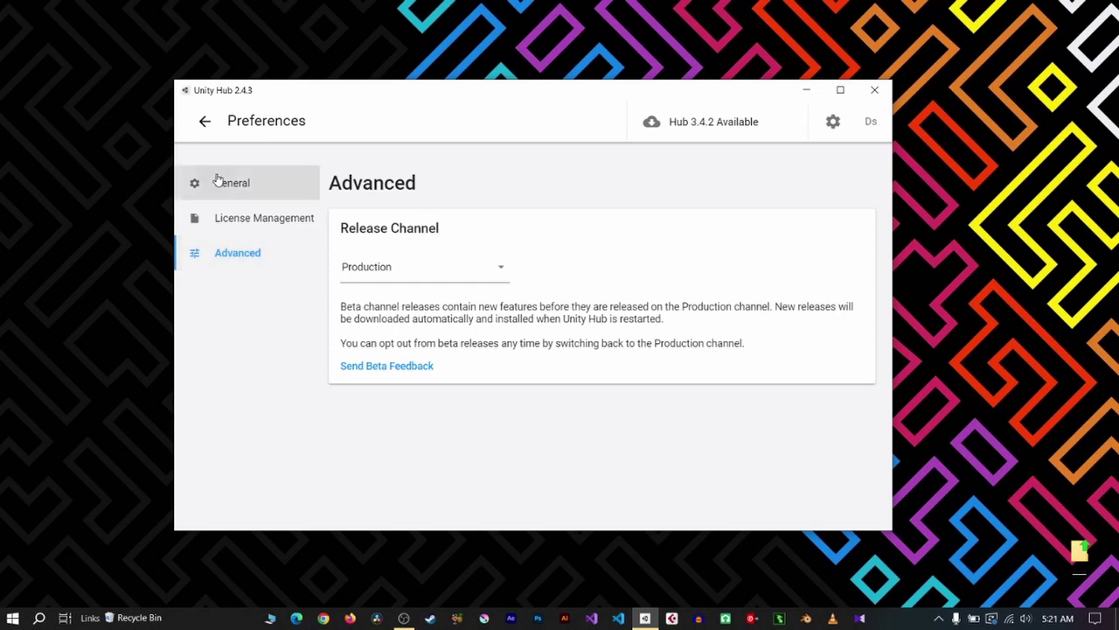
click(219, 182)
click(202, 123)
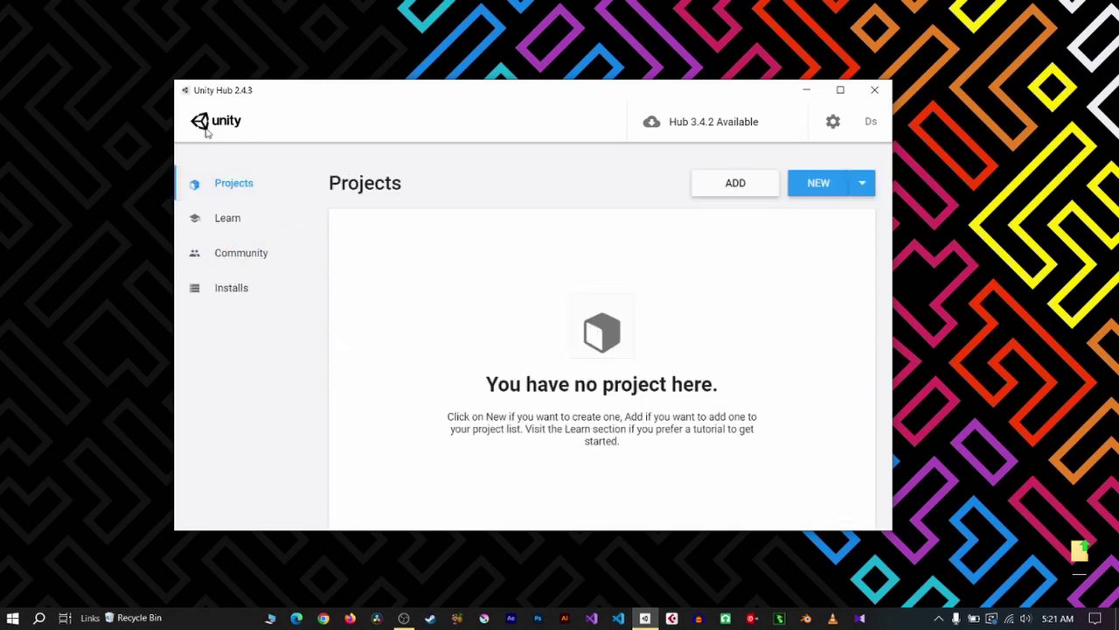
Browse the Learn, Community and Installs pages, ending on the empty Projects page.
click(230, 220)
click(236, 187)
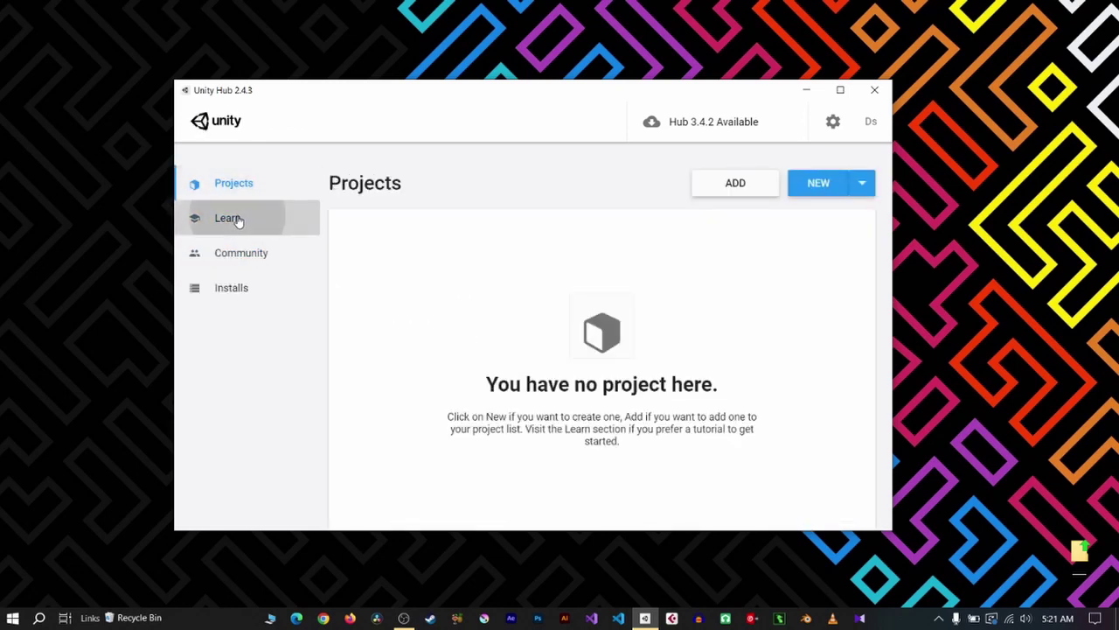
click(235, 217)
click(245, 256)
click(232, 288)
click(241, 253)
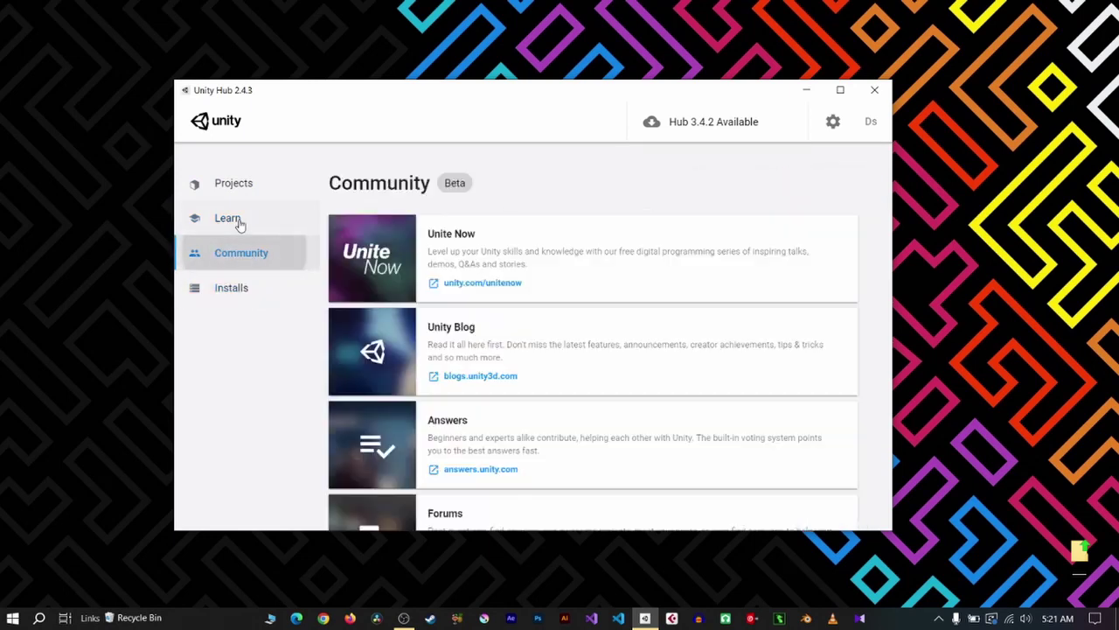
click(232, 219)
click(234, 188)
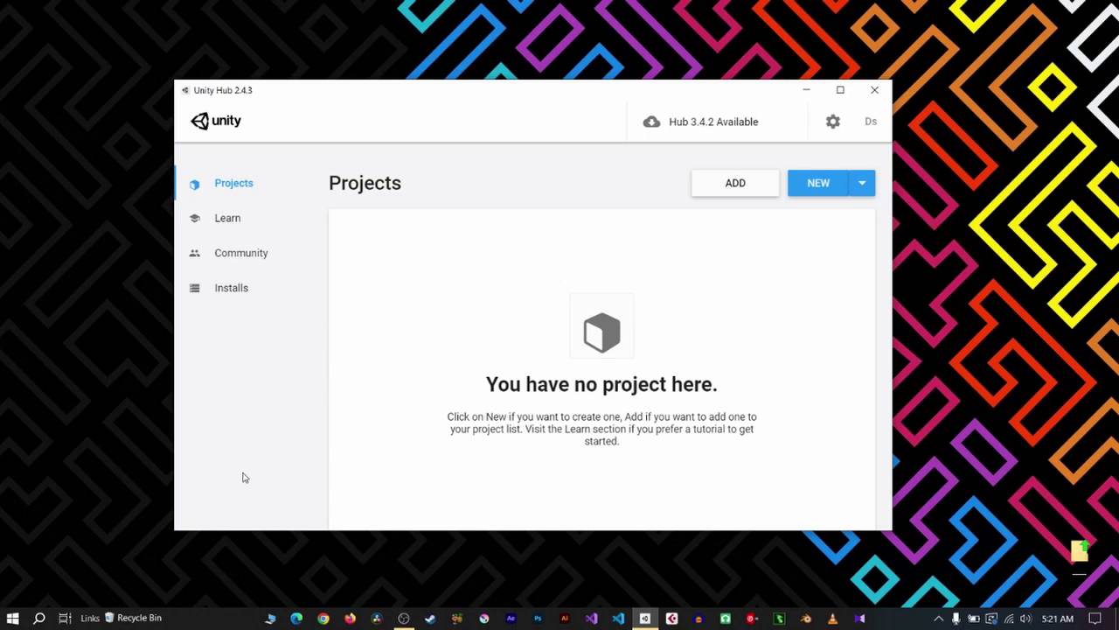
Close the Unity Hub window and relaunch it from the taskbar.
click(875, 89)
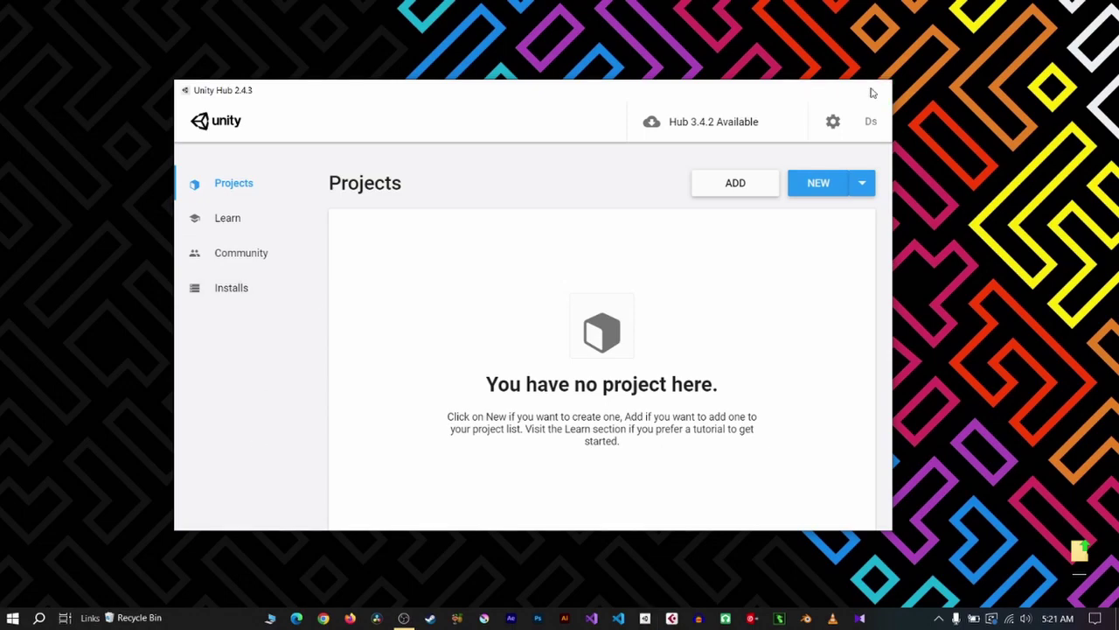
click(648, 617)
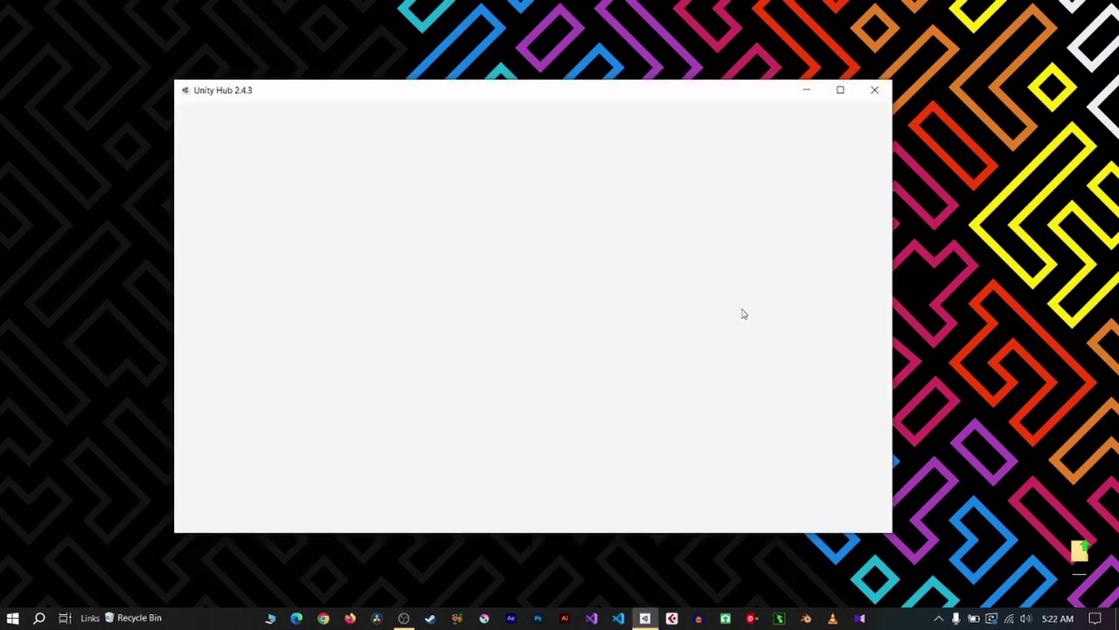